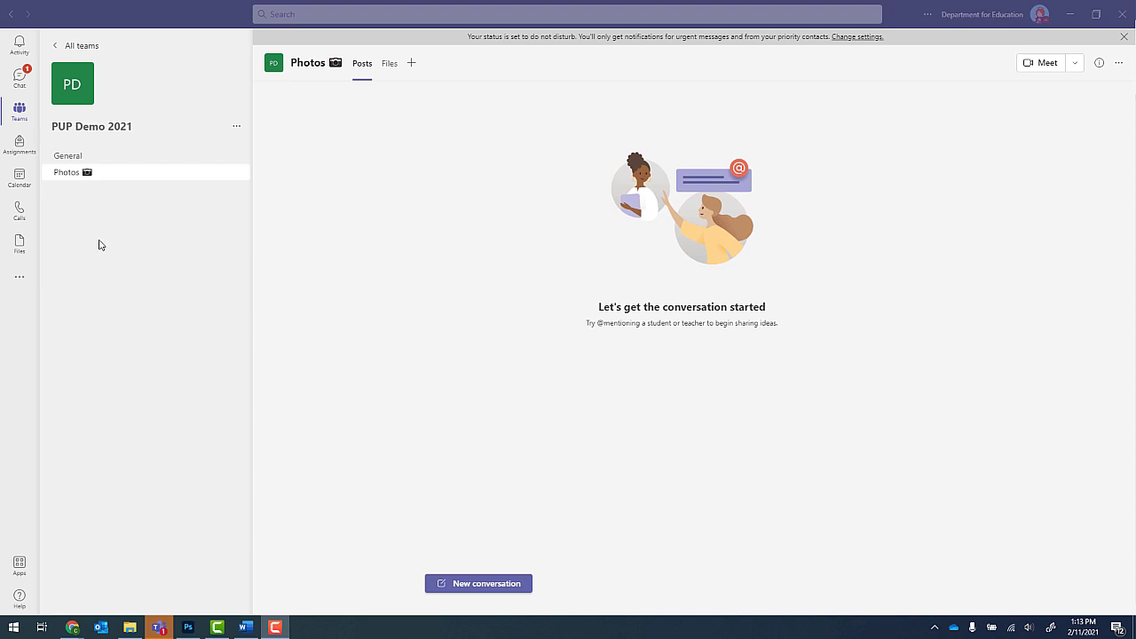
# - Open the Photos channel's files in SharePoint and go up to the PUP Demo 2021 Documents library
pyautogui.click(390, 69)
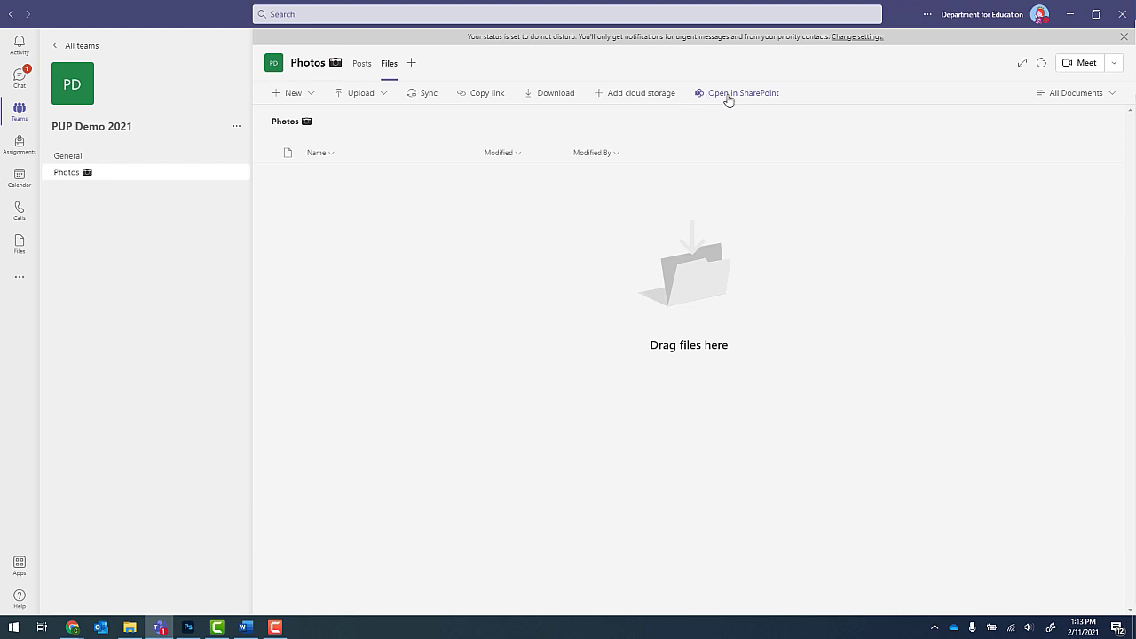
pyautogui.click(727, 96)
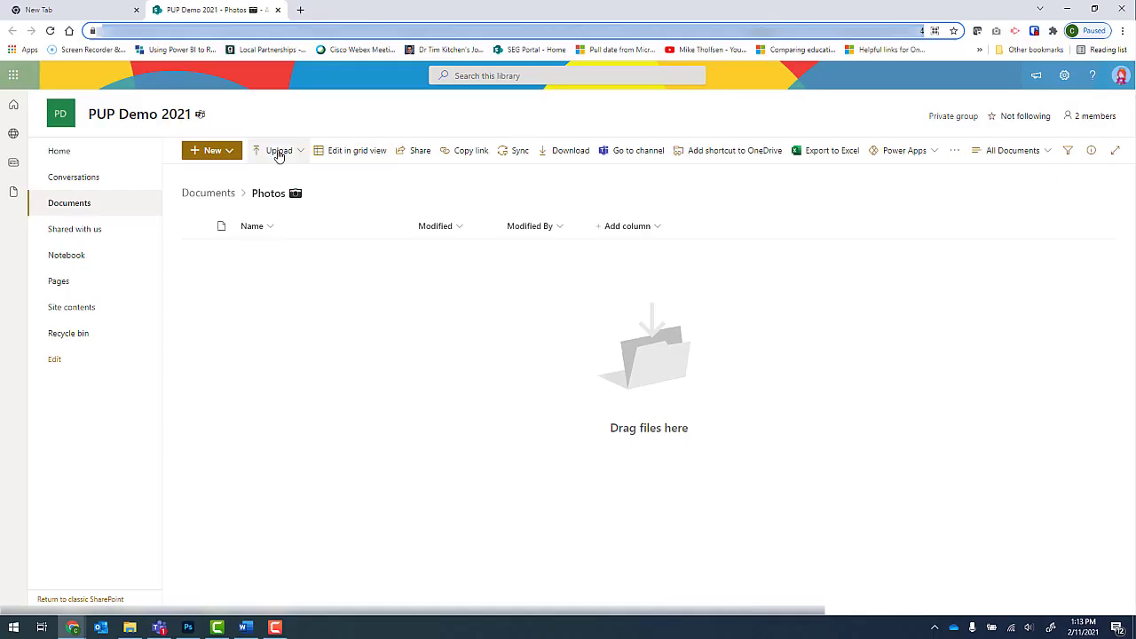
pyautogui.click(205, 193)
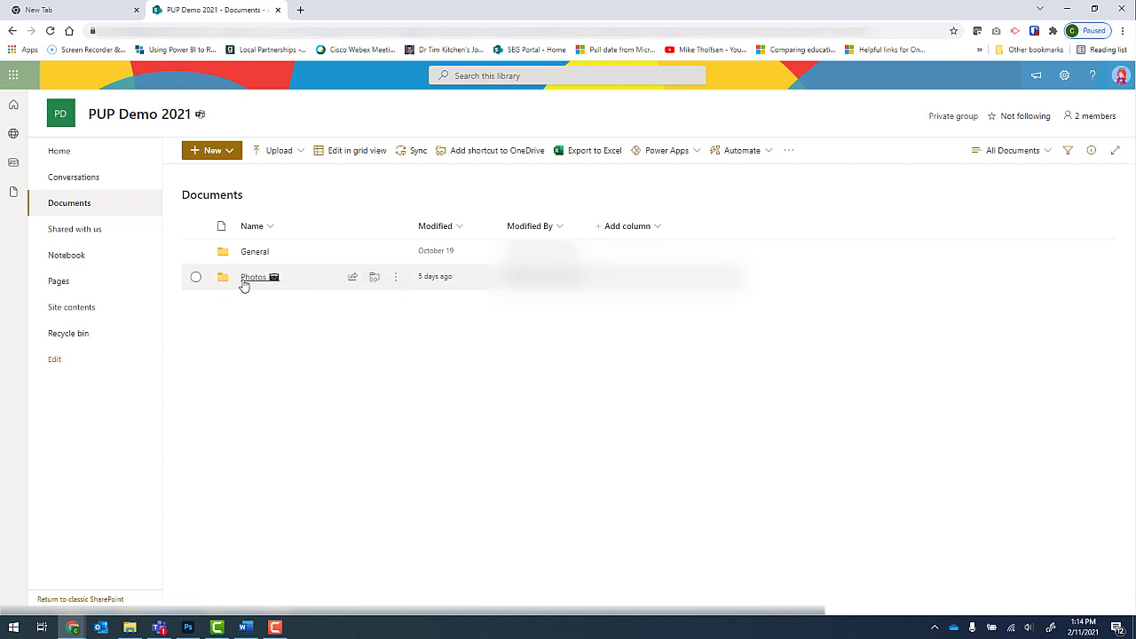
# - Open the Photos folder's advanced access settings and go to the permissions of its parent site
pyautogui.rightClick(244, 282)
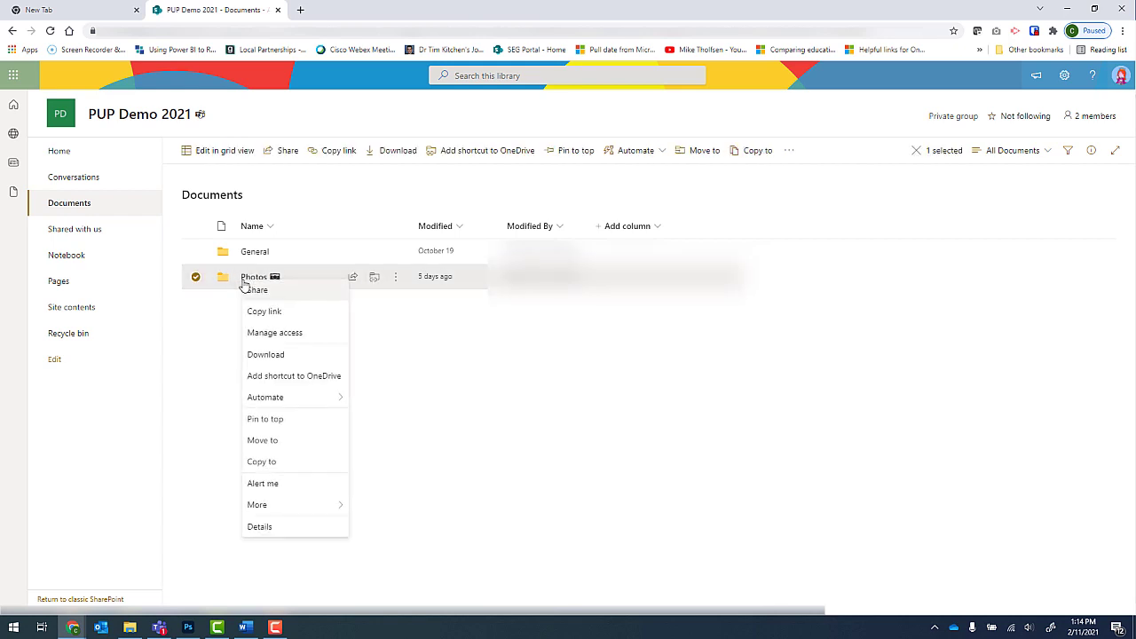
pyautogui.click(293, 336)
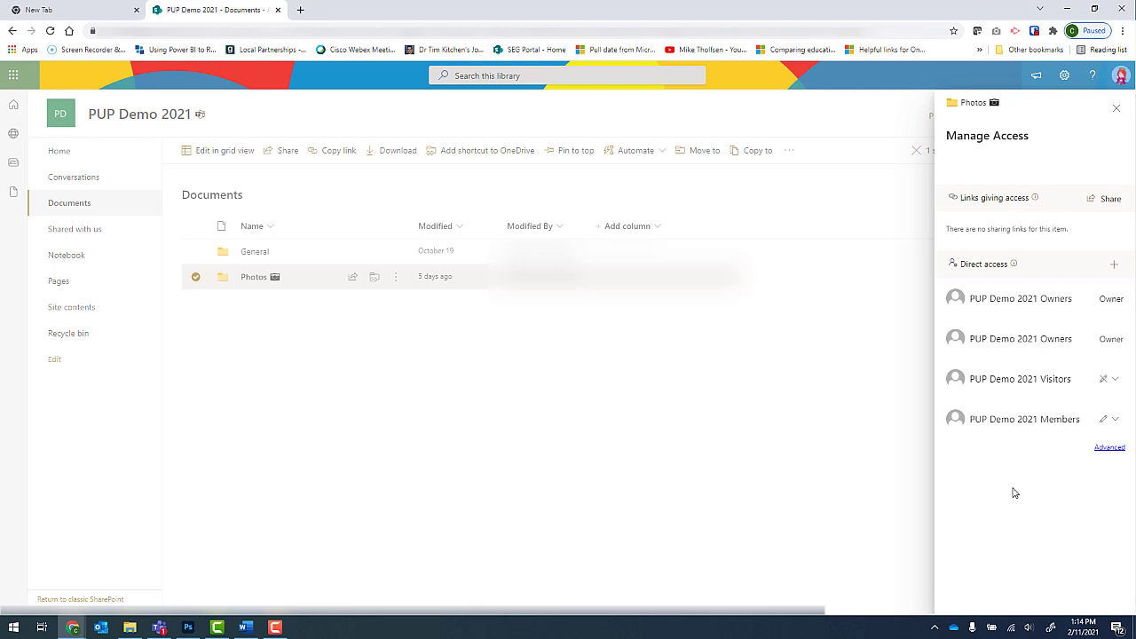
pyautogui.click(1108, 448)
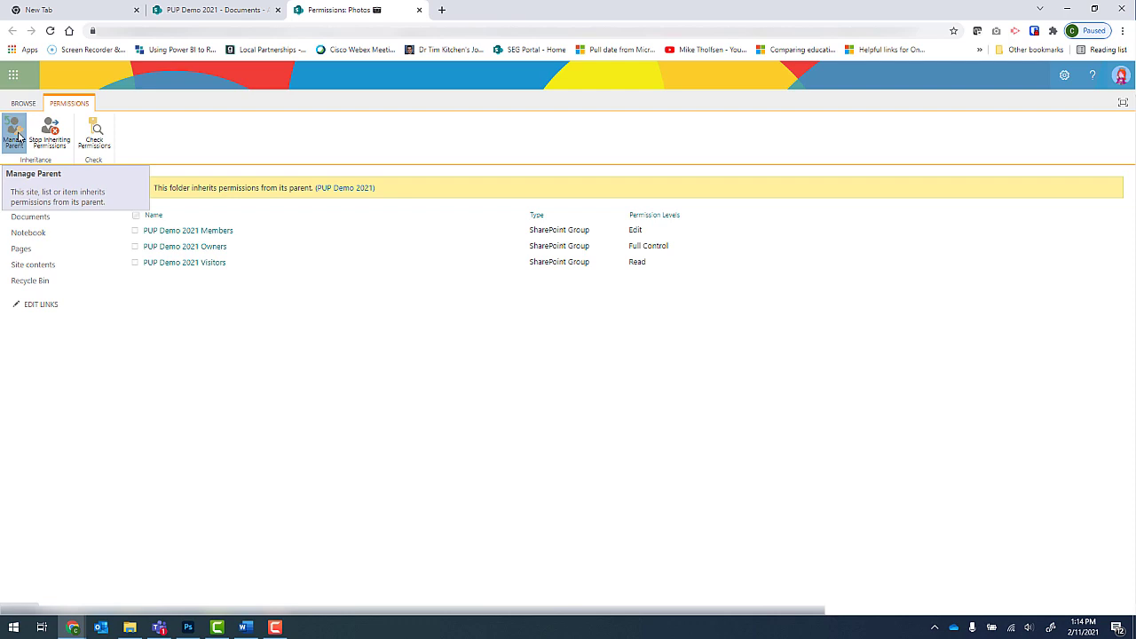
pyautogui.click(17, 136)
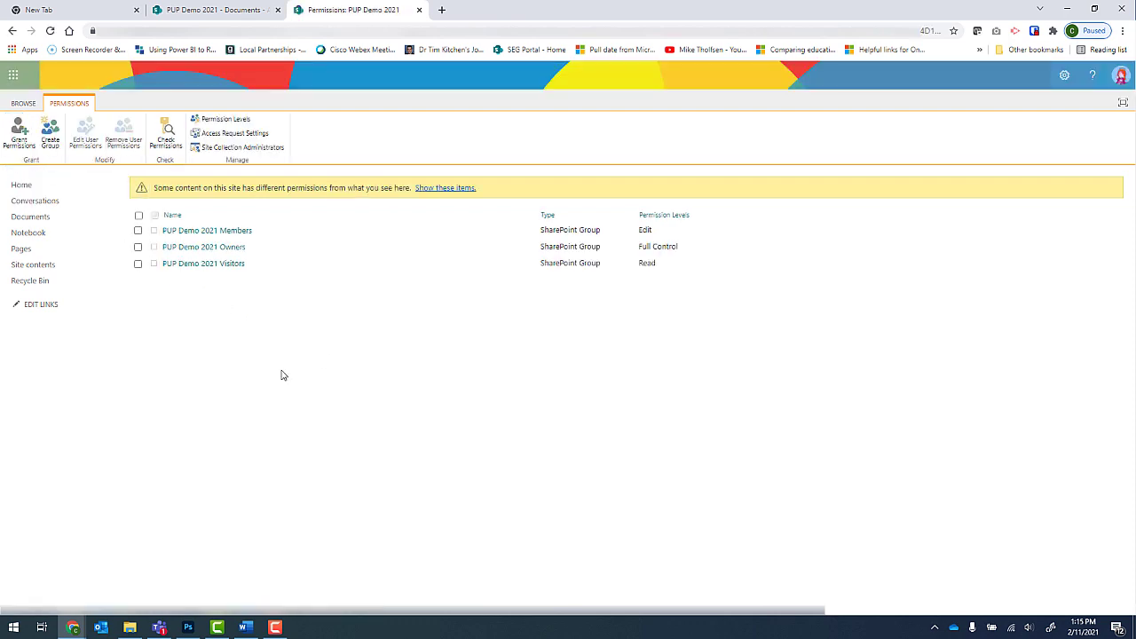
# - Create a group named Private Access with Edit permission, described as "This group allows preschool site staff to access private documents"
pyautogui.click(51, 144)
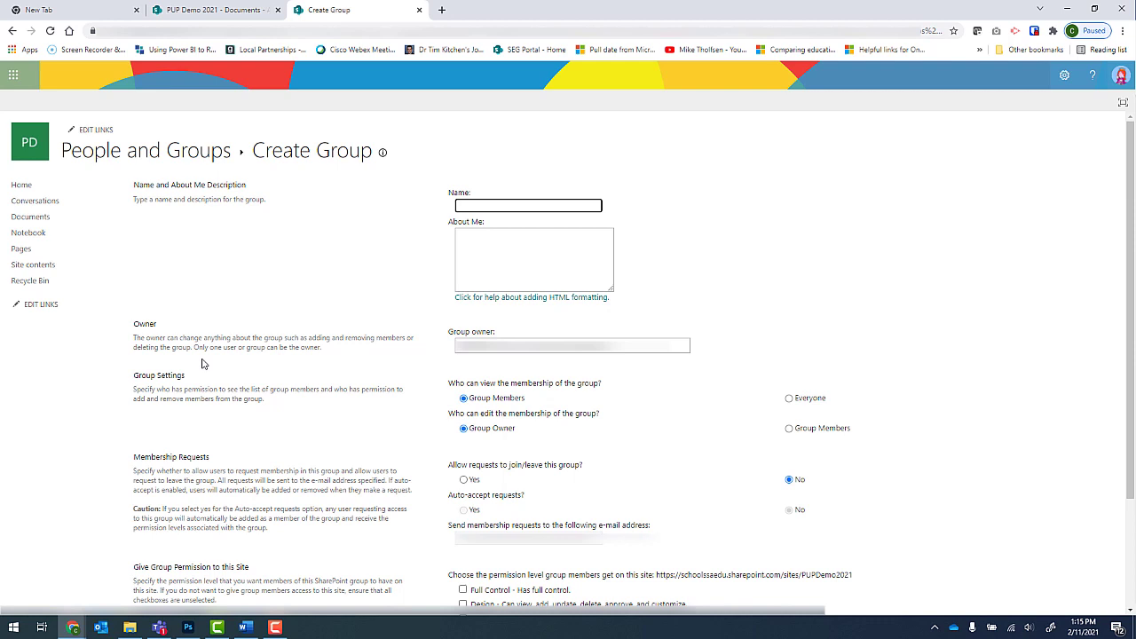
pyautogui.write('Private Access')
pyautogui.click(491, 248)
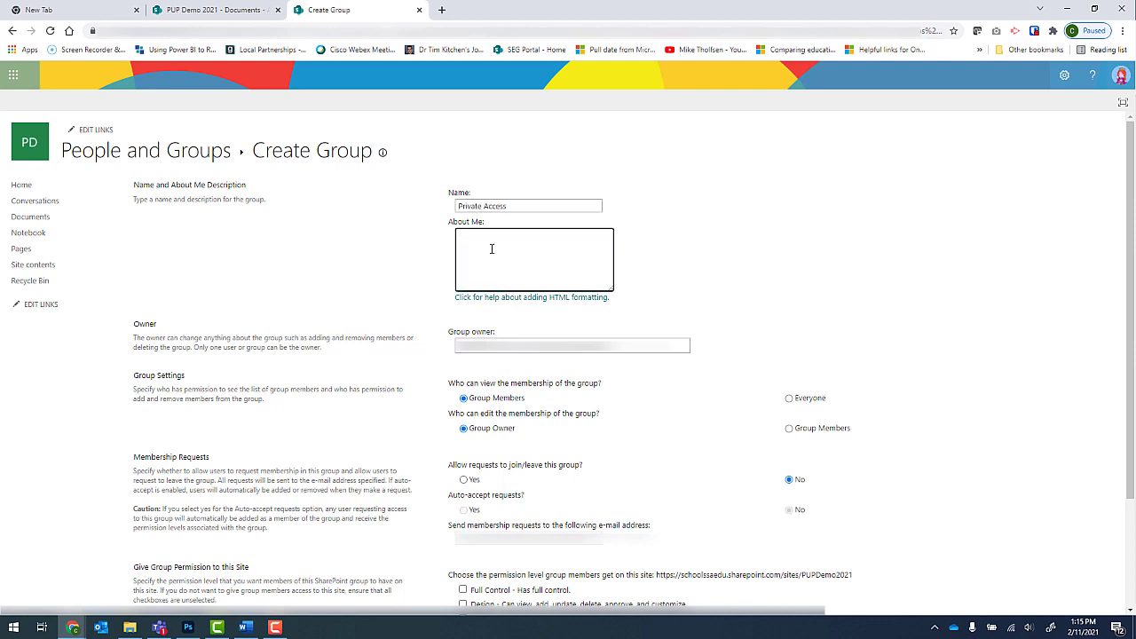
pyautogui.write('This group allows preschool site staff to access private documents')
pyautogui.scroll(-3, 860, 304)
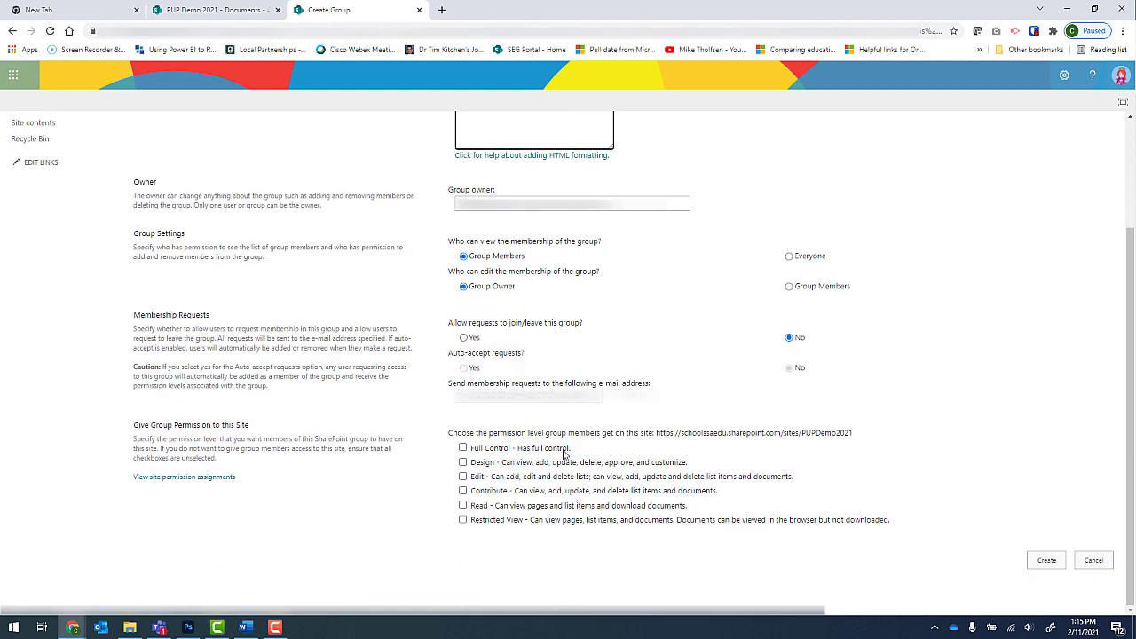
pyautogui.click(462, 477)
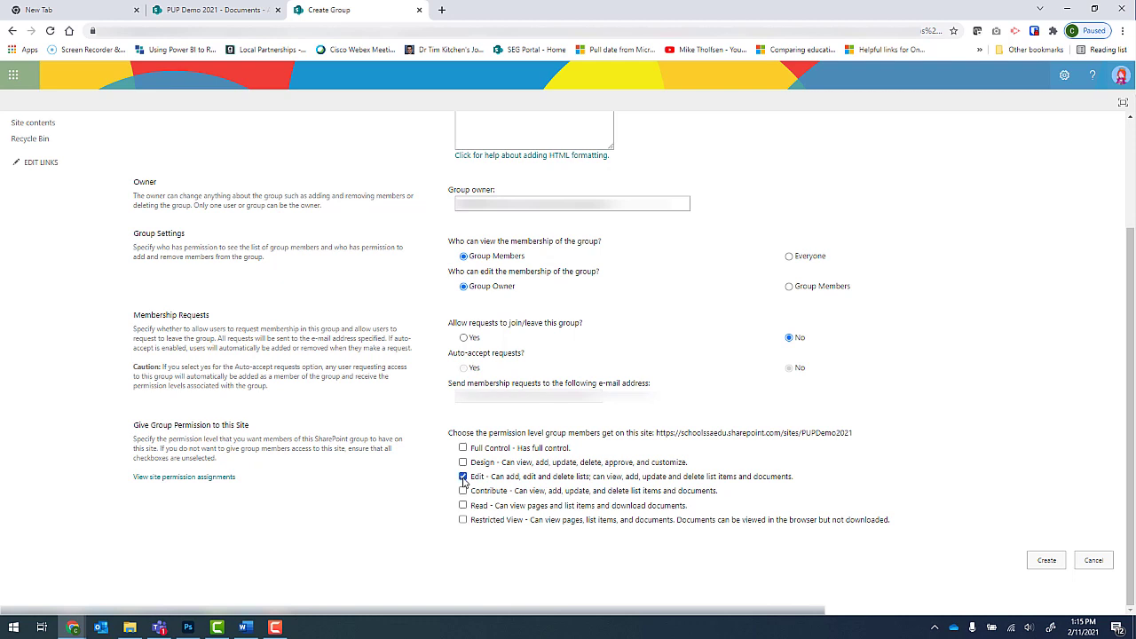
pyautogui.click(1042, 564)
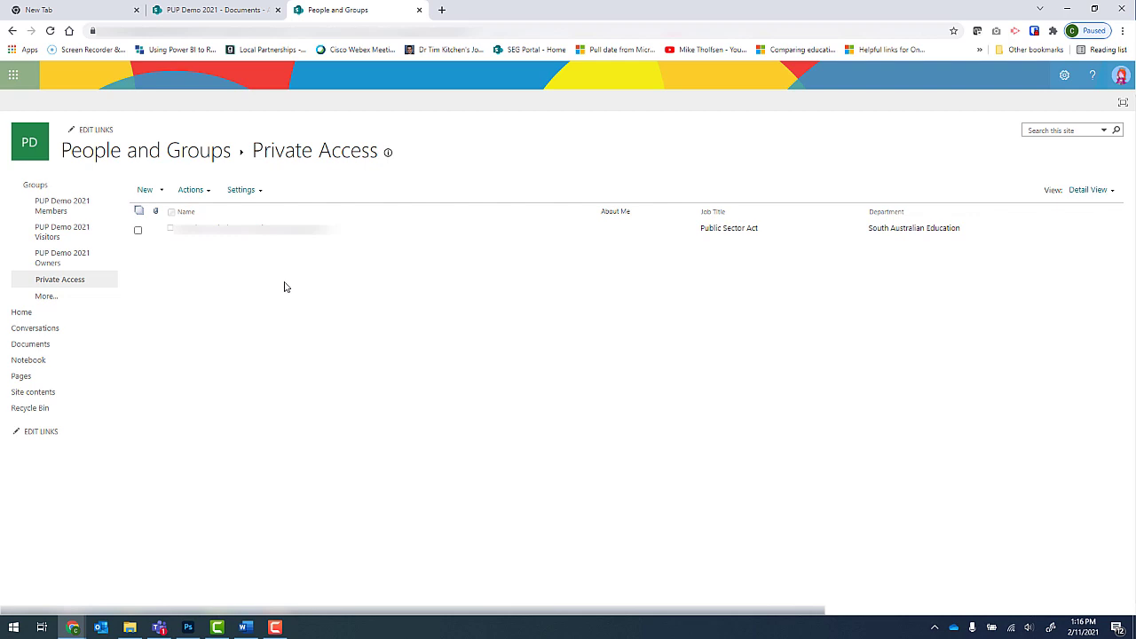
# - Add a staff member to the Private Access group by name, without sending an email invitation
pyautogui.click(162, 193)
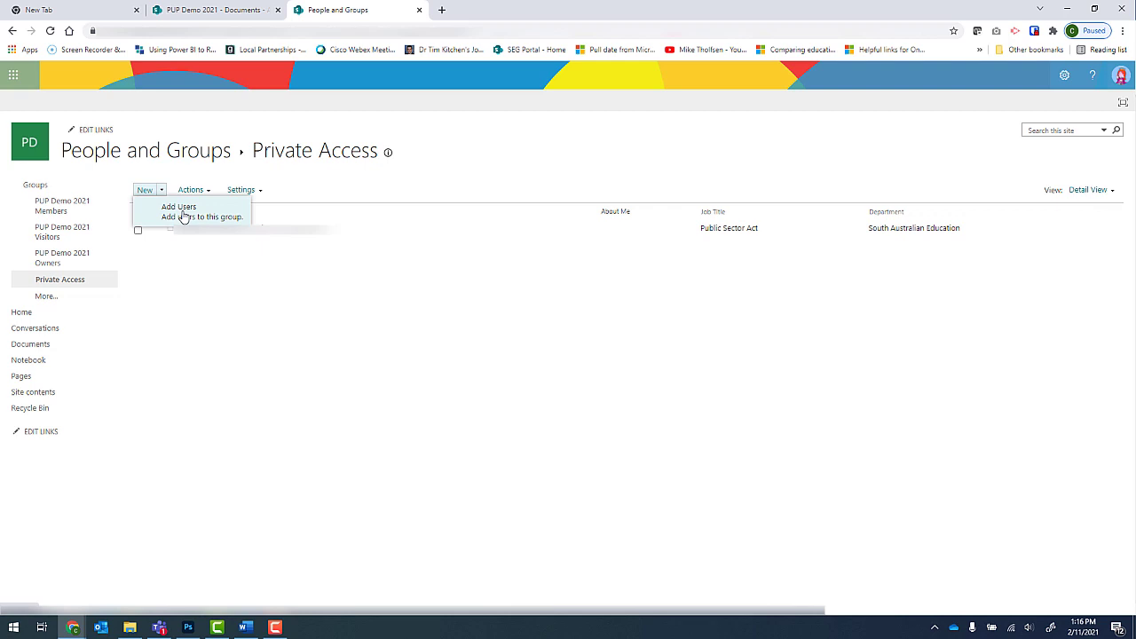
pyautogui.click(221, 218)
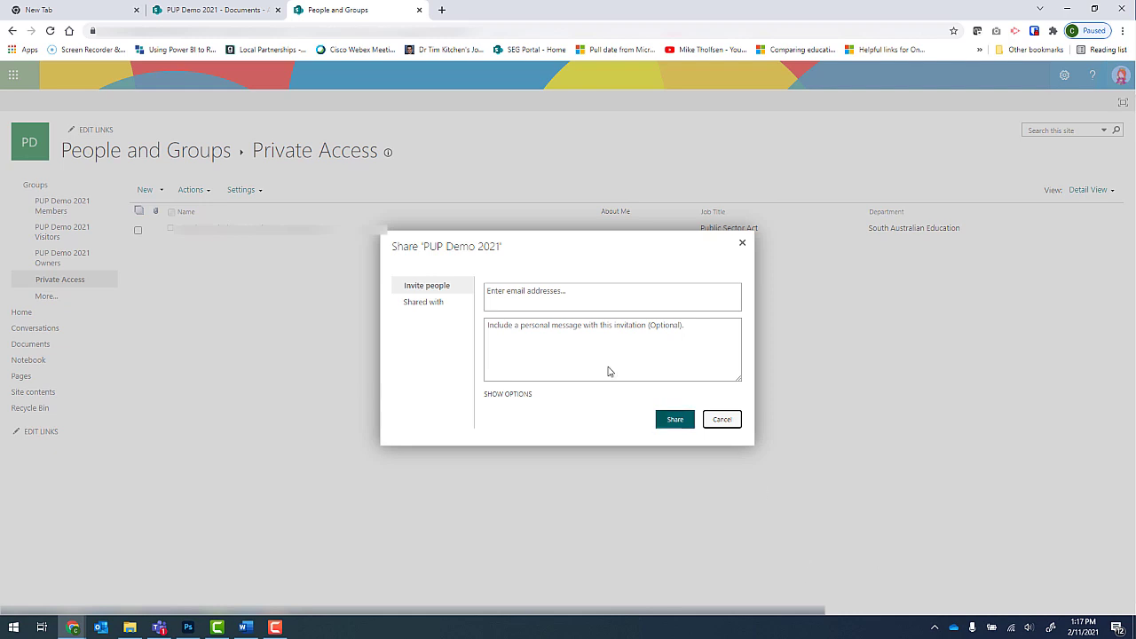
pyautogui.click(564, 296)
pyautogui.write('tim')
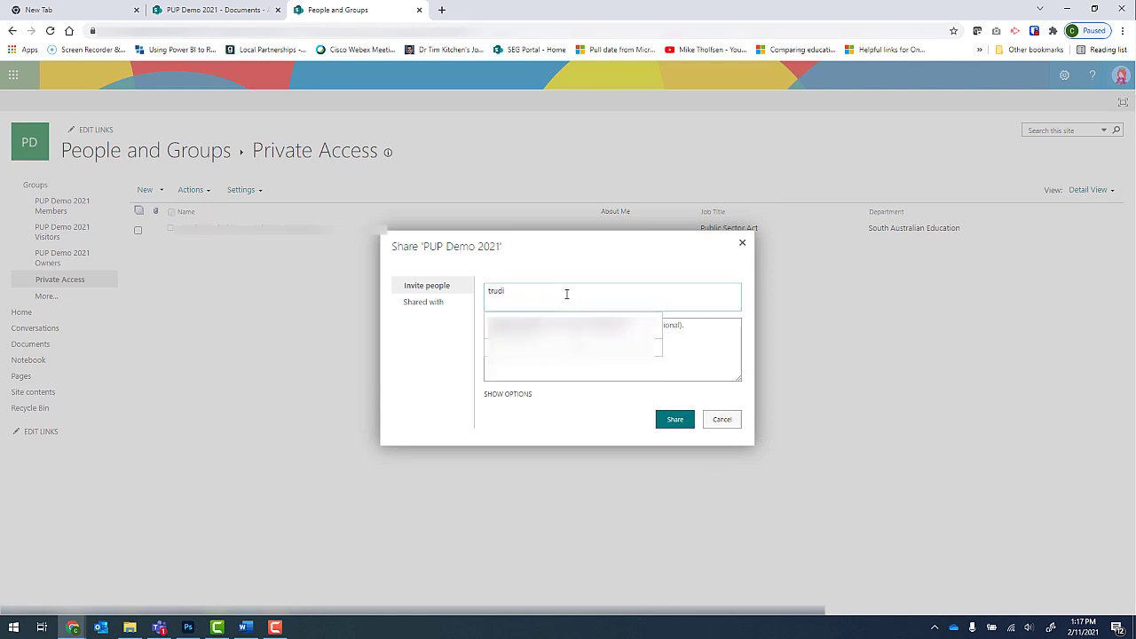
pyautogui.click(532, 329)
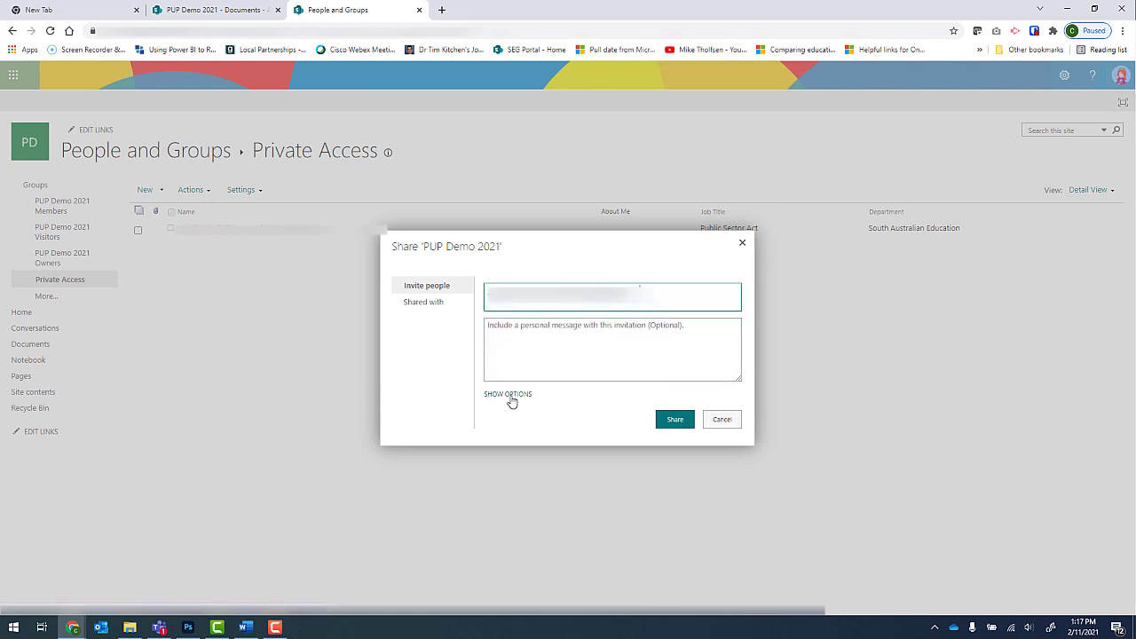
pyautogui.click(510, 394)
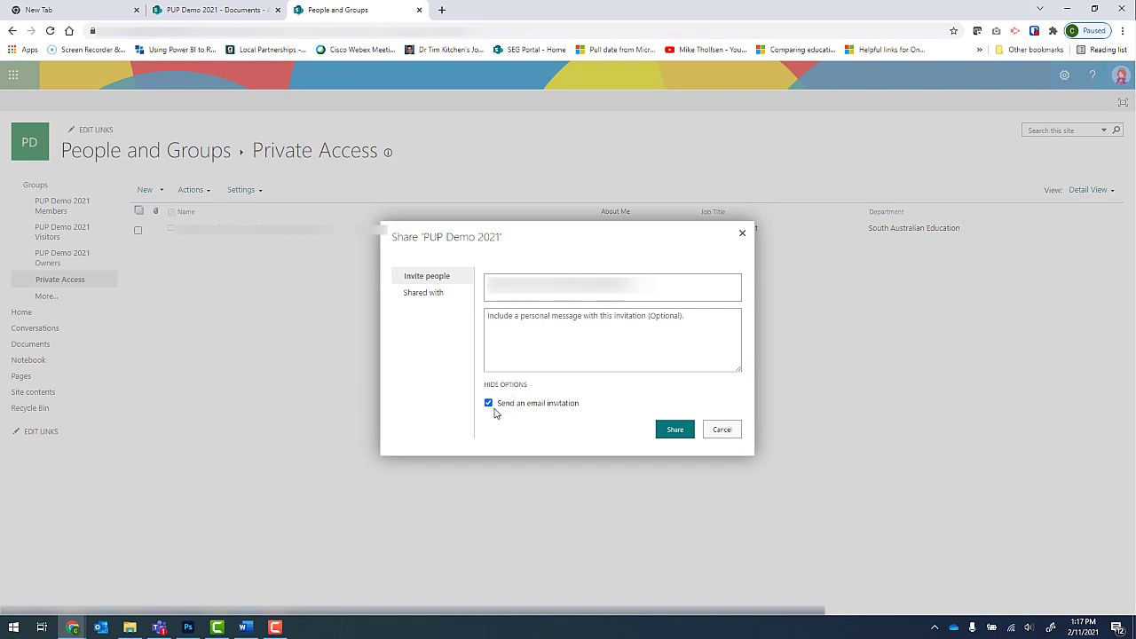
pyautogui.click(489, 403)
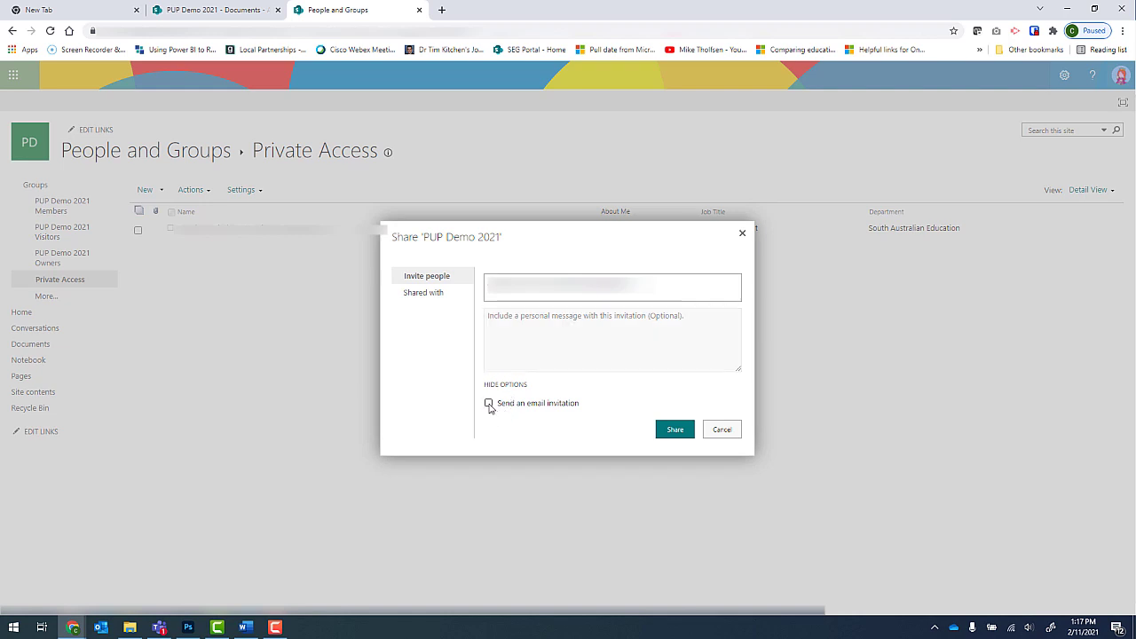
pyautogui.click(684, 433)
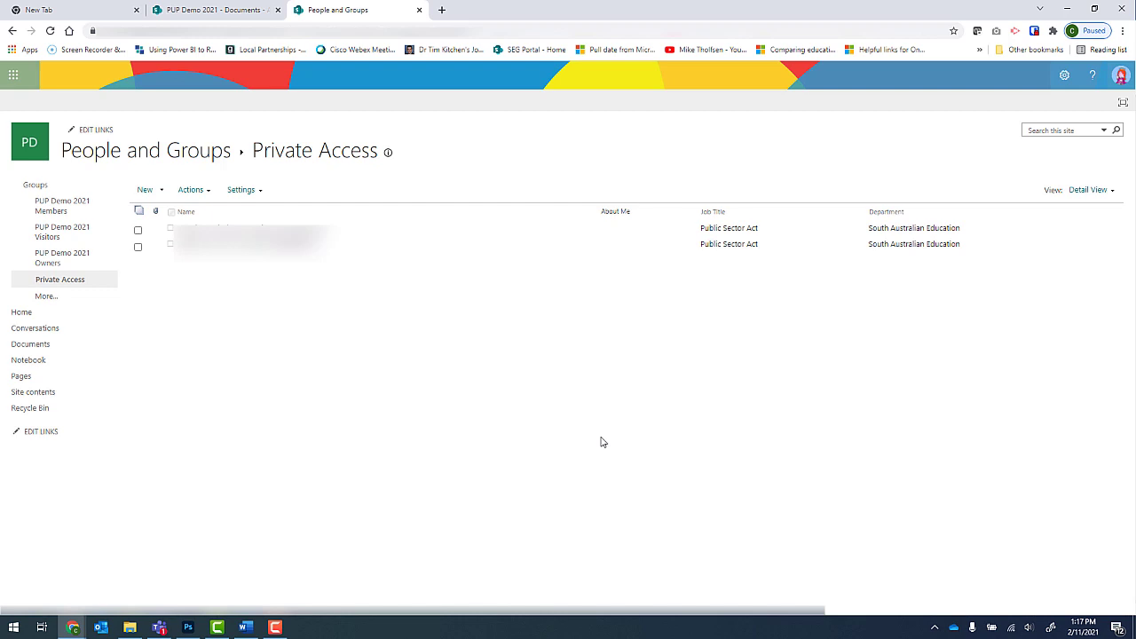
# - Open the advanced permissions of the Photos folder in Documents and stop it inheriting permissions from its parent
pyautogui.click(42, 348)
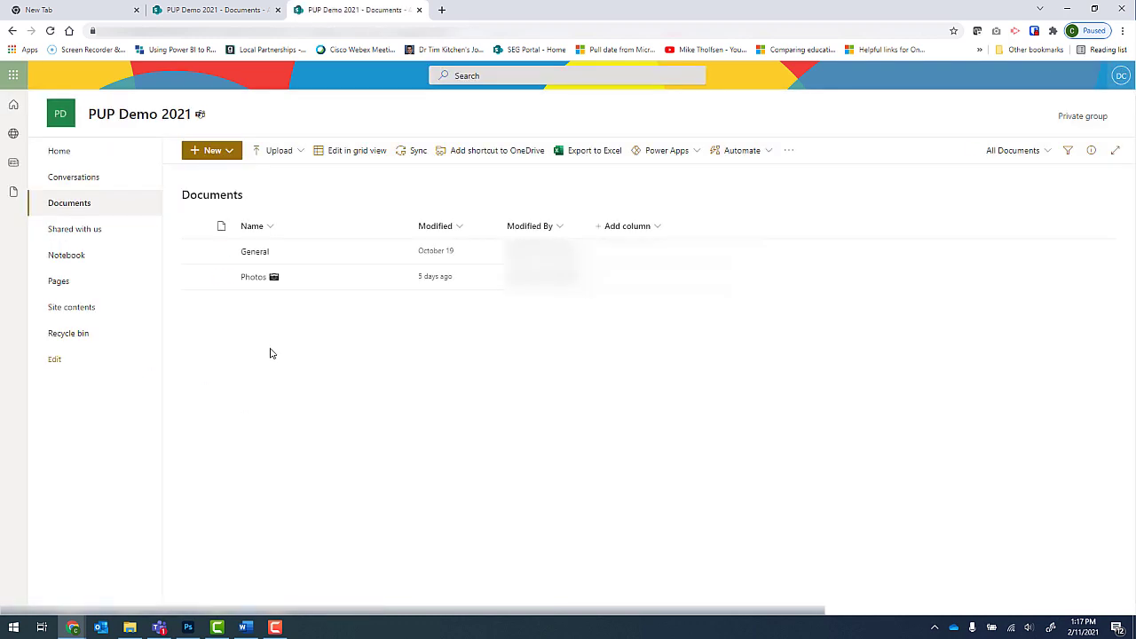
pyautogui.rightClick(256, 280)
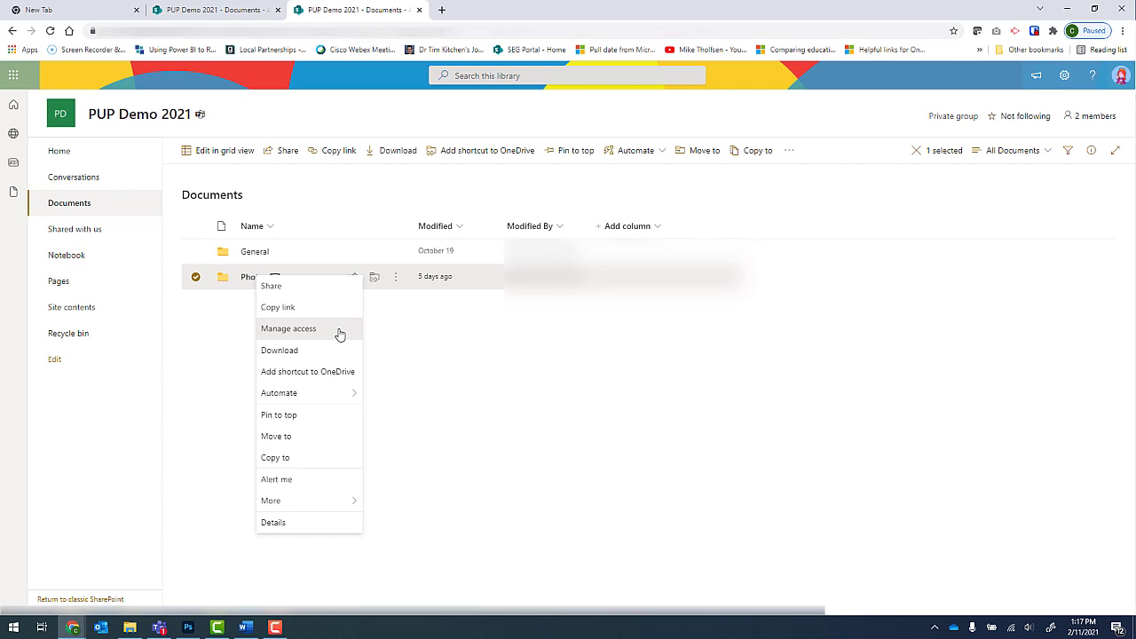
pyautogui.click(339, 330)
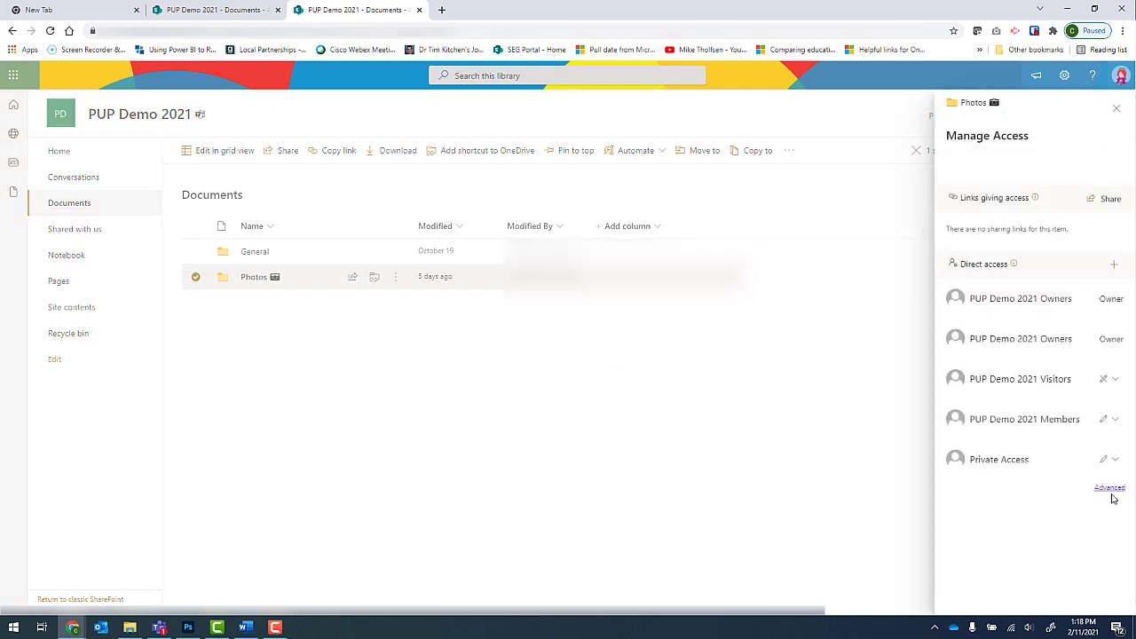
pyautogui.click(1110, 489)
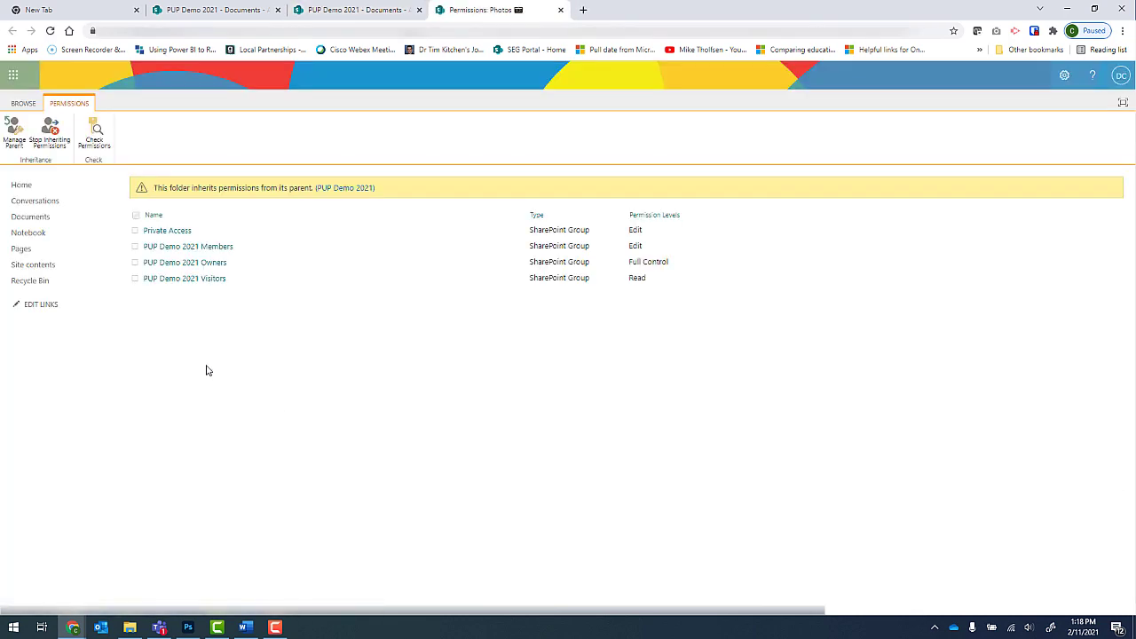
pyautogui.click(60, 151)
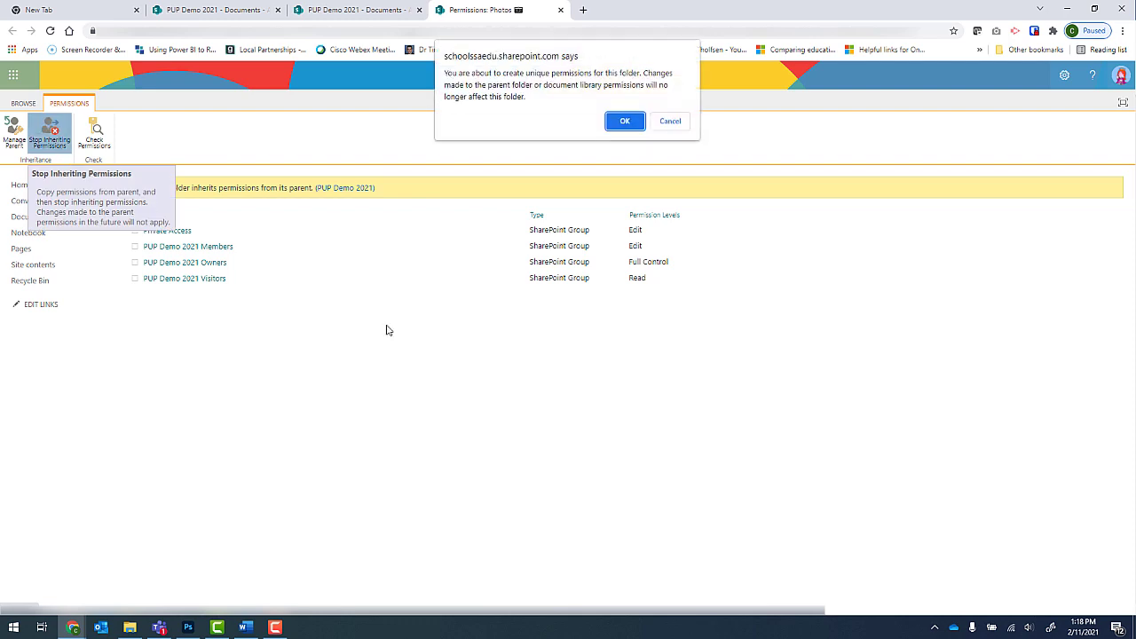
pyautogui.click(624, 119)
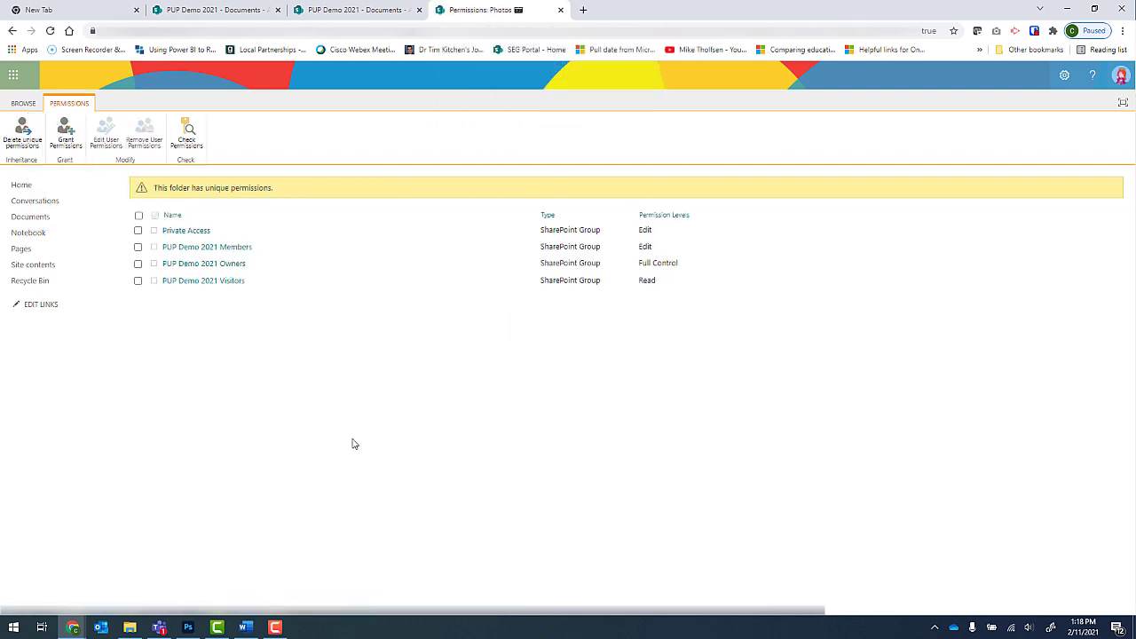
# - Remove the permissions of PUP Demo 2021 Members and PUP Demo 2021 Visitors from the Photos folder
pyautogui.click(138, 247)
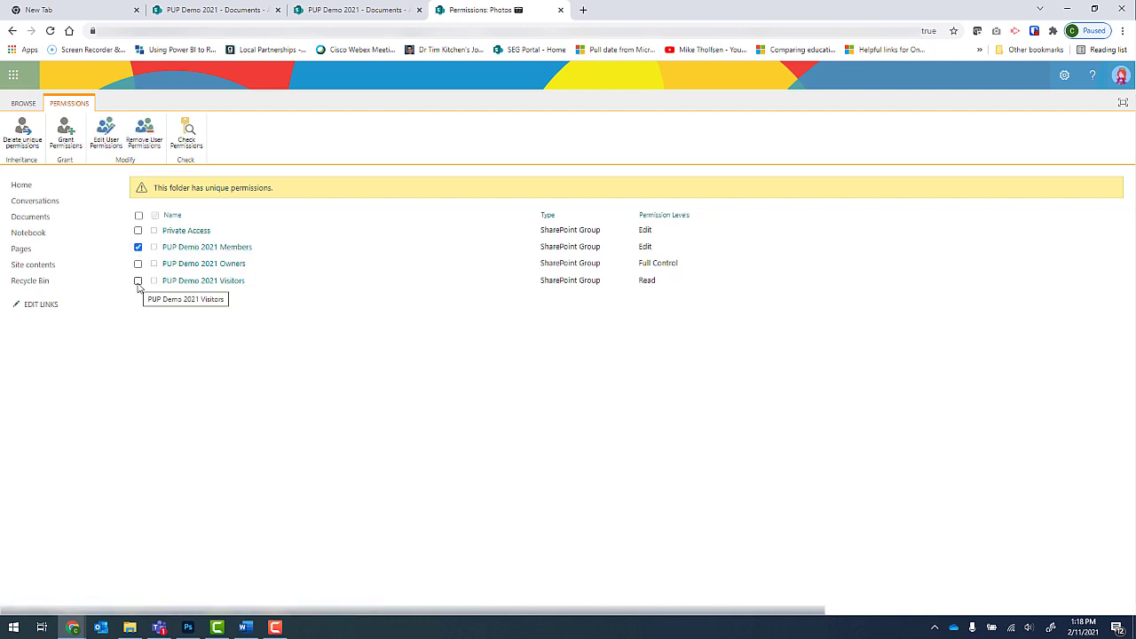
pyautogui.click(138, 283)
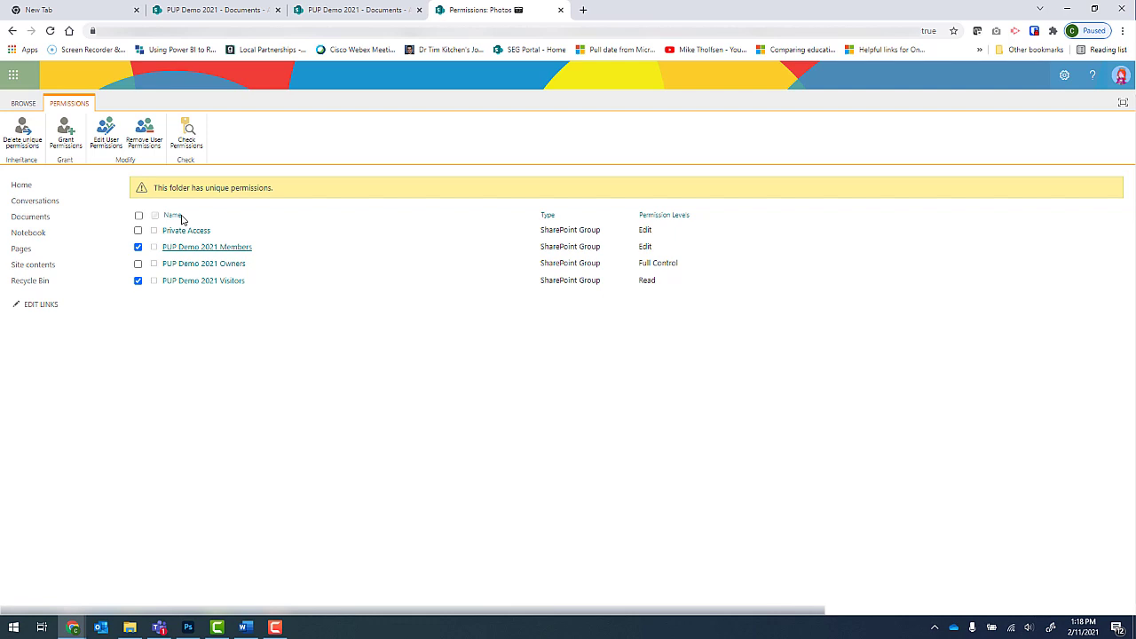
pyautogui.click(147, 129)
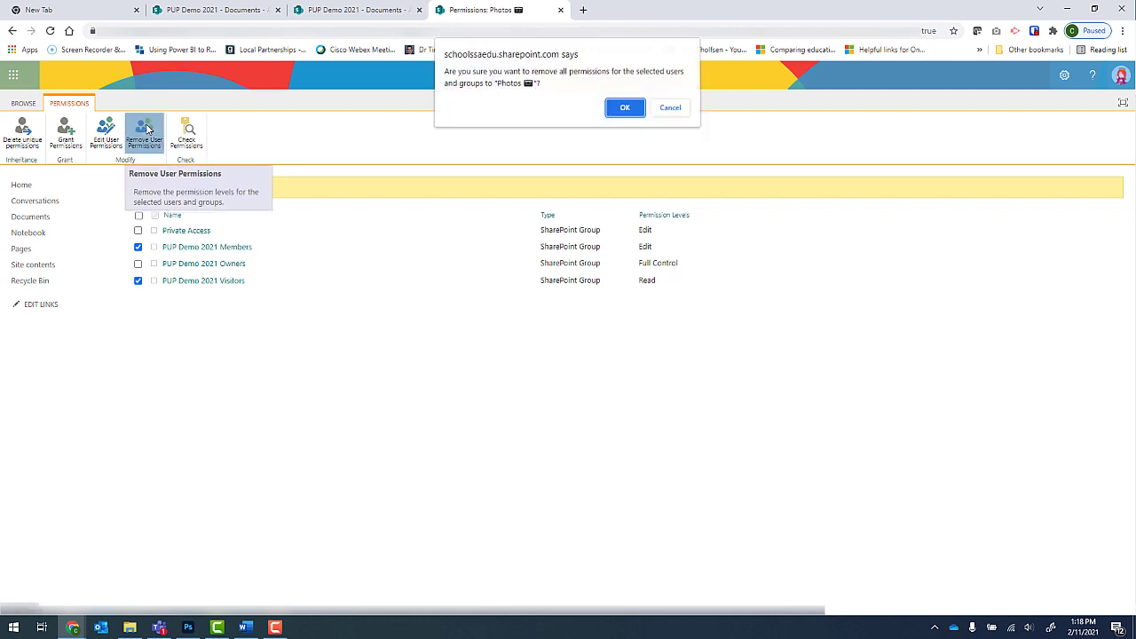
pyautogui.click(619, 108)
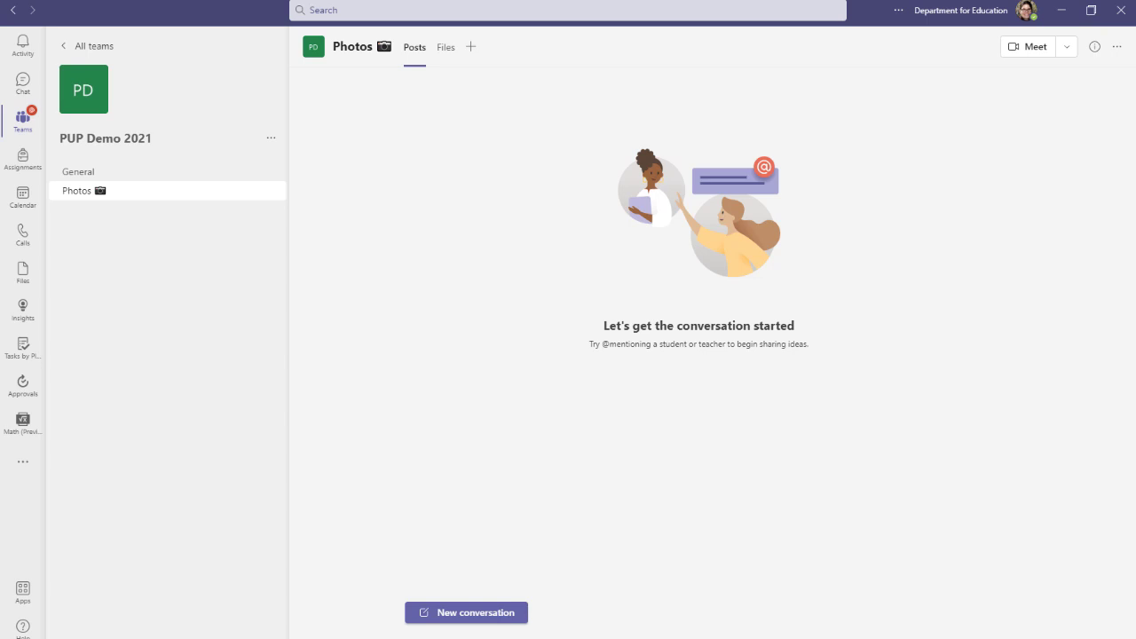
# - Switch to Teams under another account and check access to the Photos channel's files
pyautogui.click(445, 47)
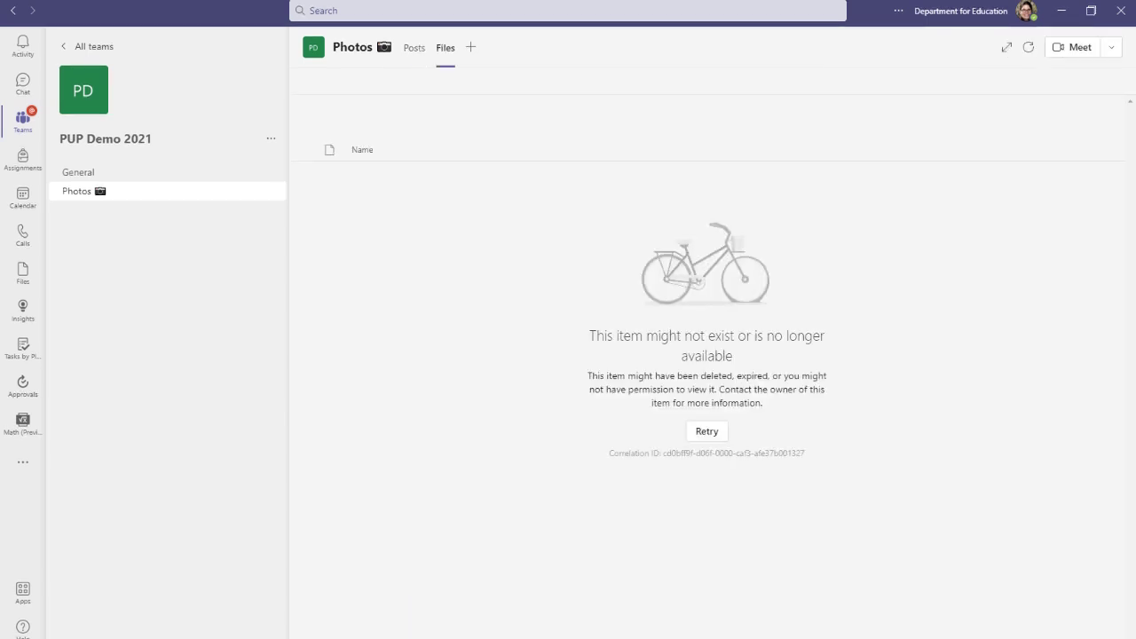